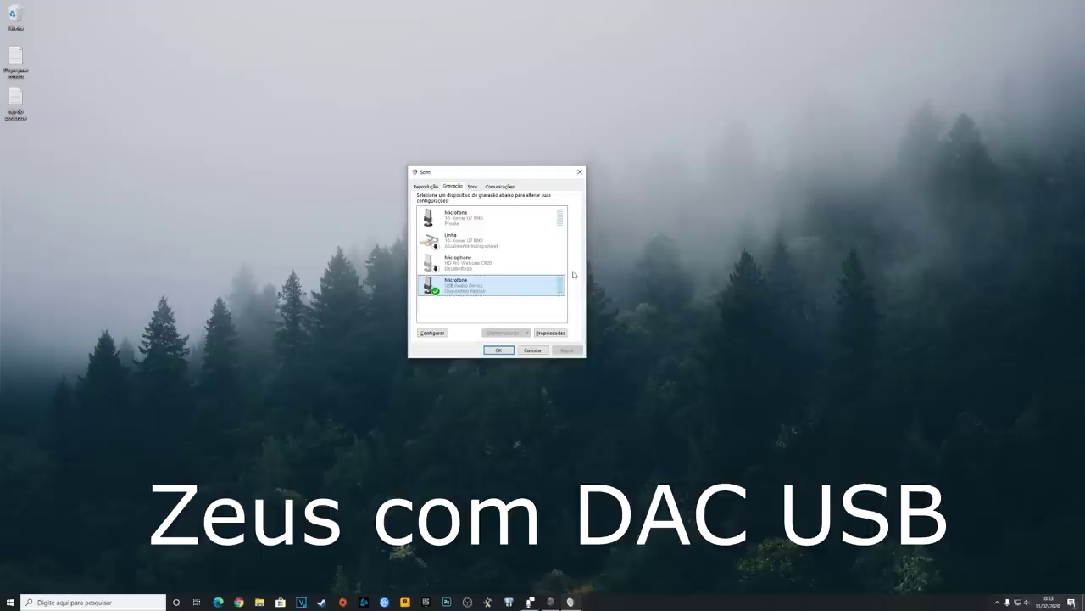
Open the properties of the USB Audio Device microphone and view its custom AGC option
click(475, 188)
click(453, 186)
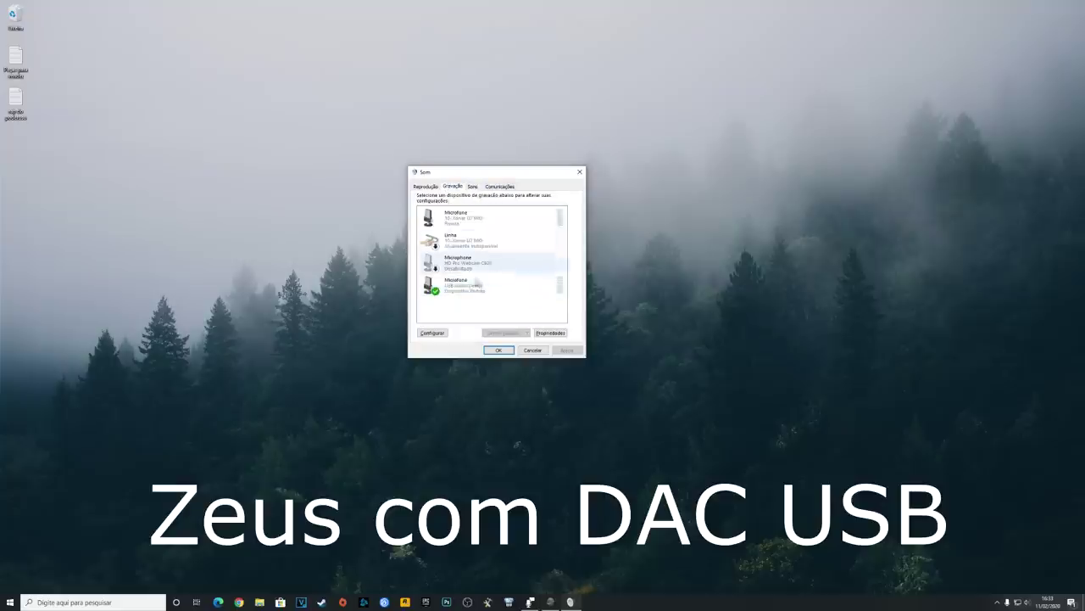
double_click(472, 288)
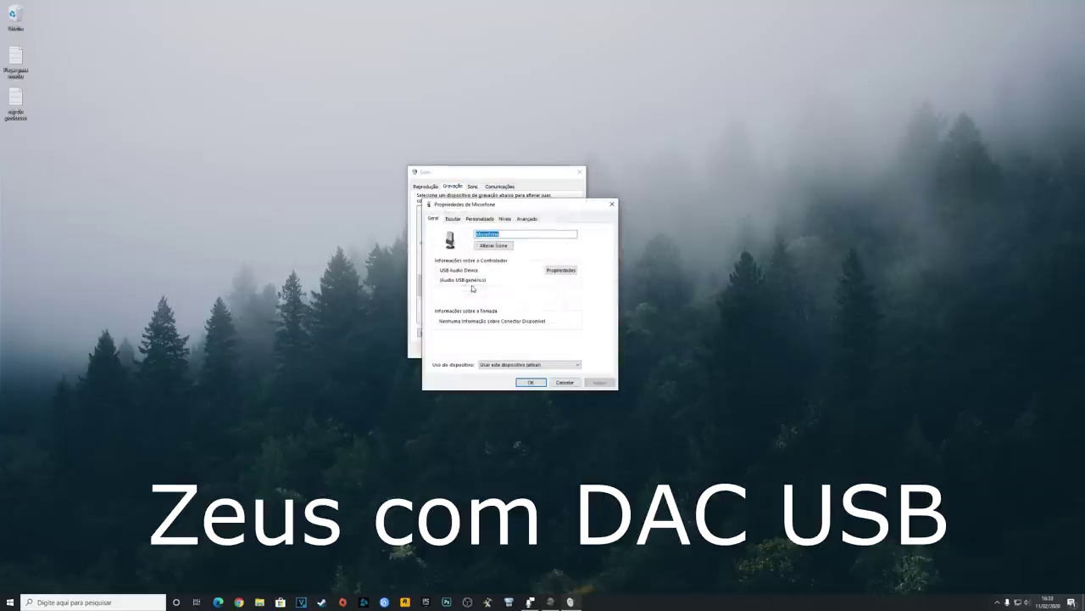
click(480, 219)
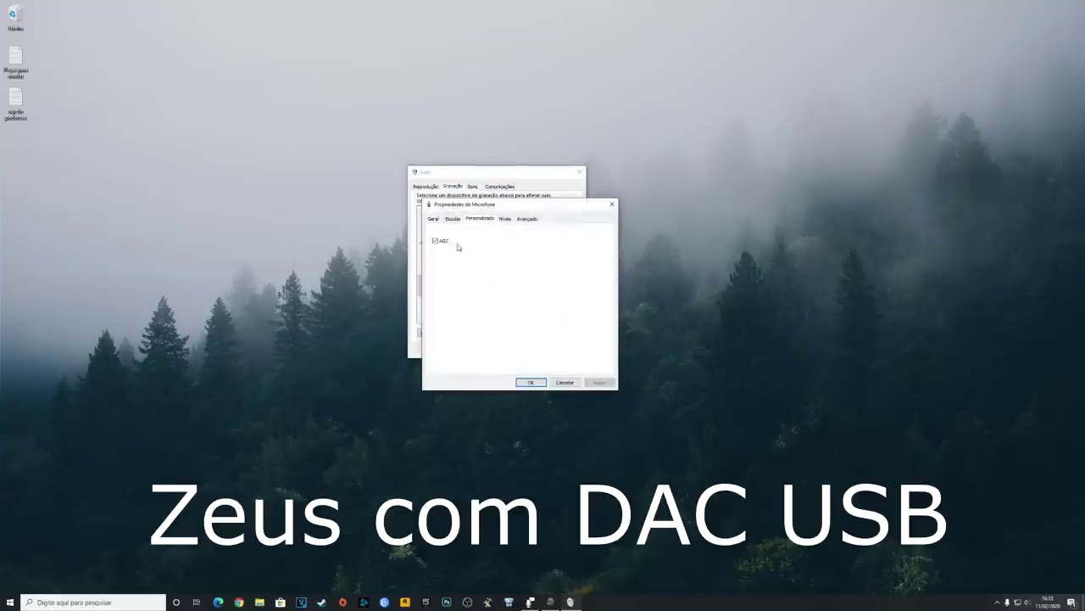
Try small adjustments to the USB microphone's input level
click(504, 219)
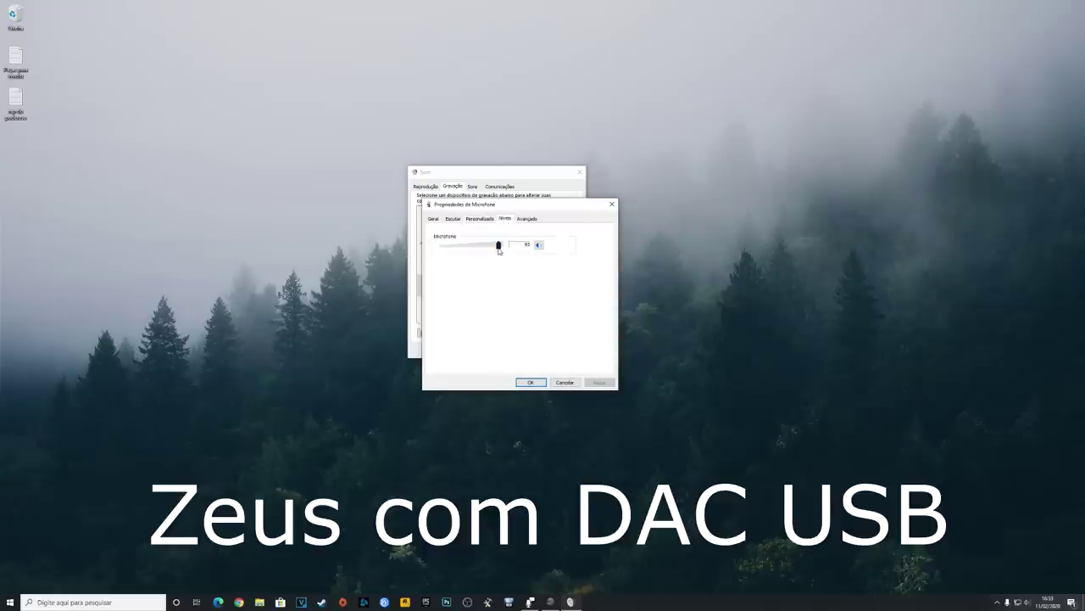
drag(500, 250, 502, 249)
drag(503, 248, 498, 246)
Review the default format choices for the USB microphone, including 44100 Hz and 48000 Hz, and close its properties
click(524, 220)
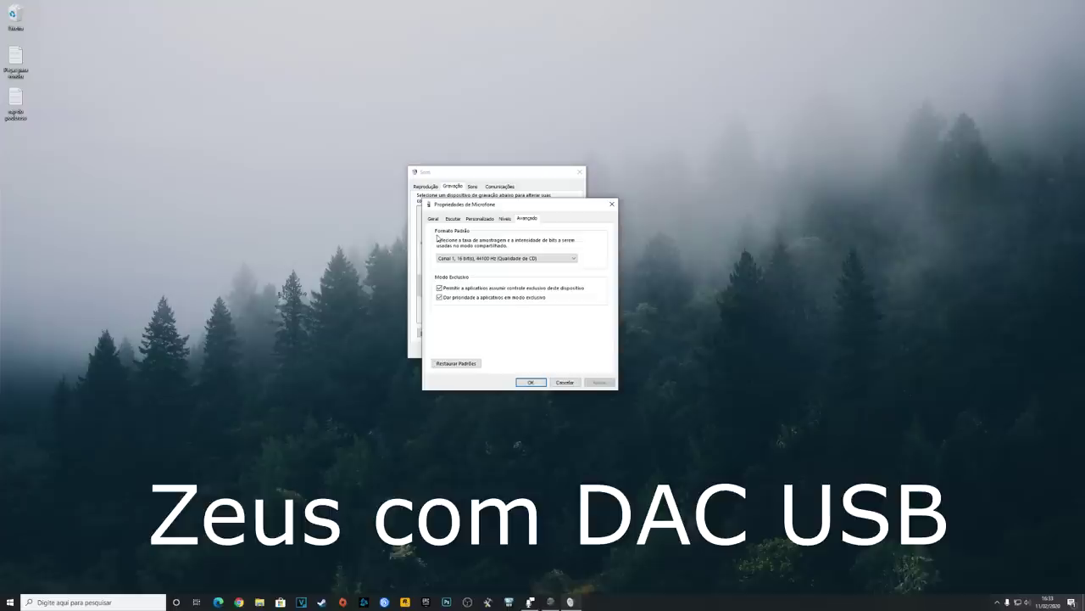
click(555, 257)
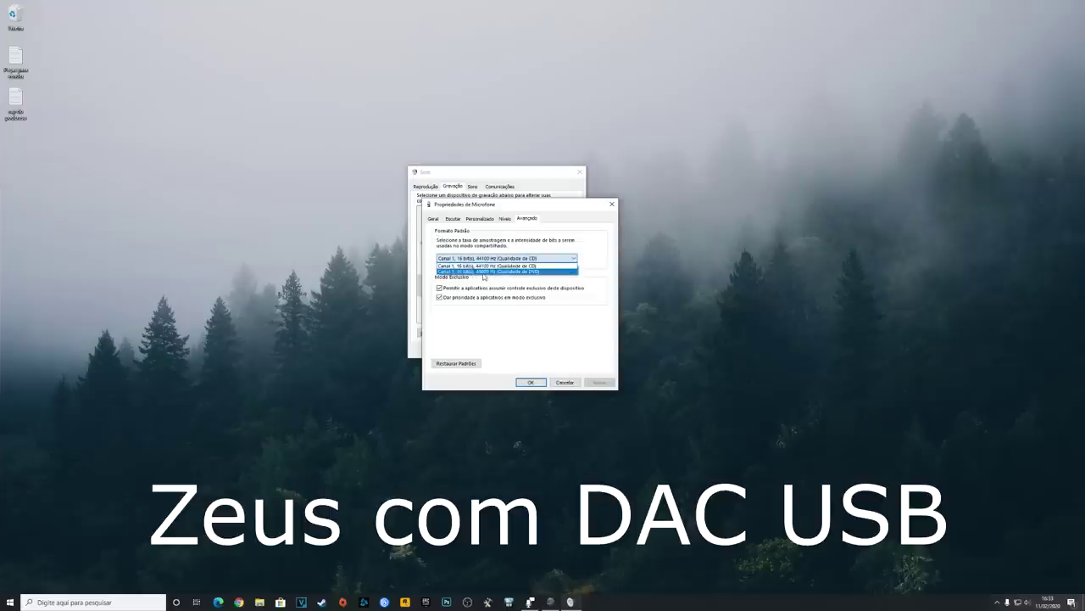
click(594, 249)
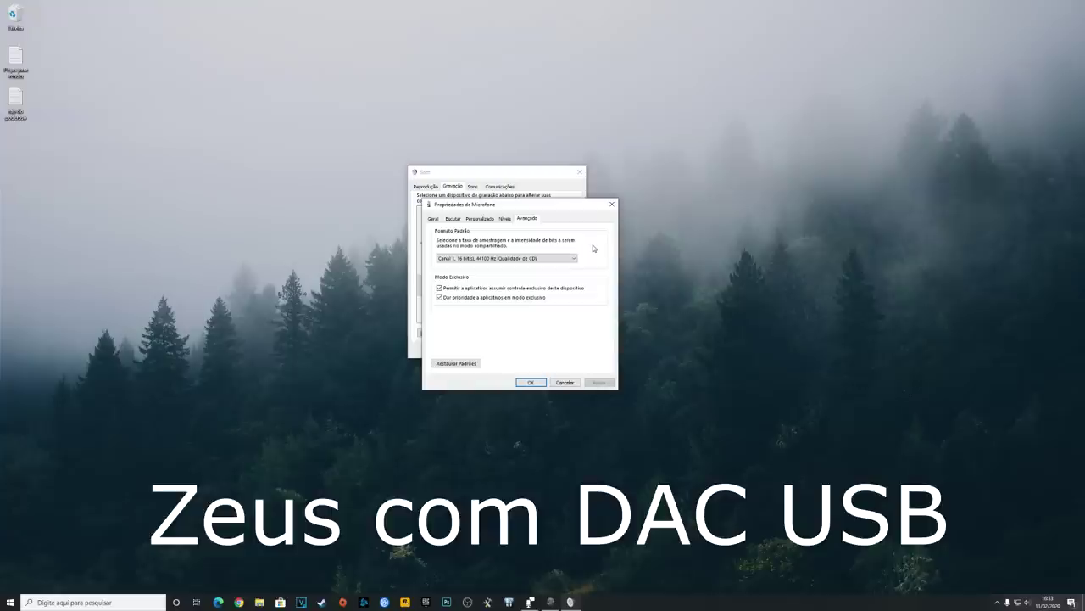
click(521, 257)
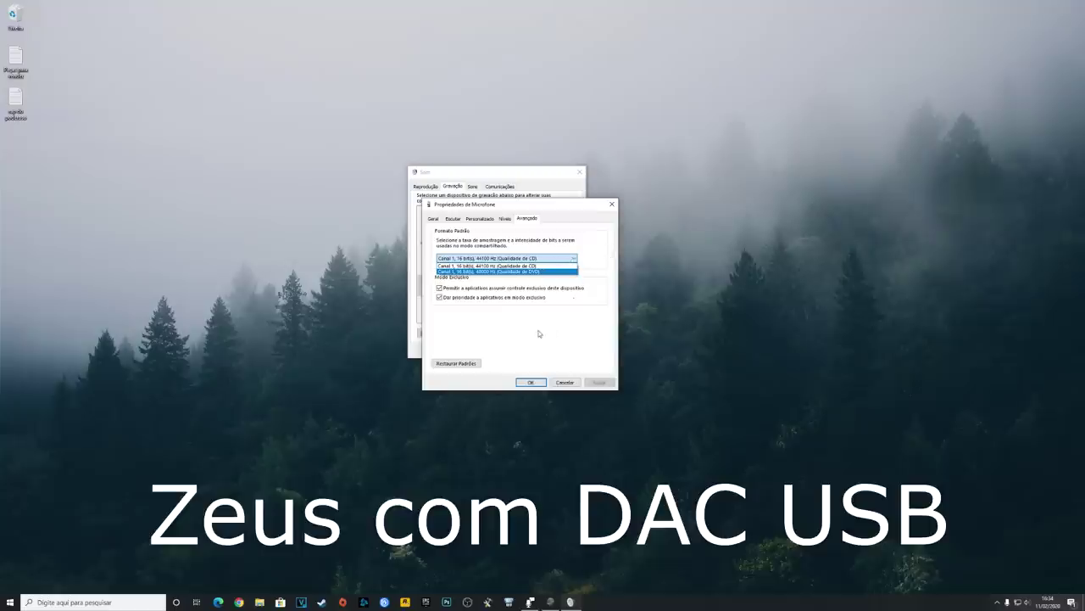
click(538, 383)
click(542, 381)
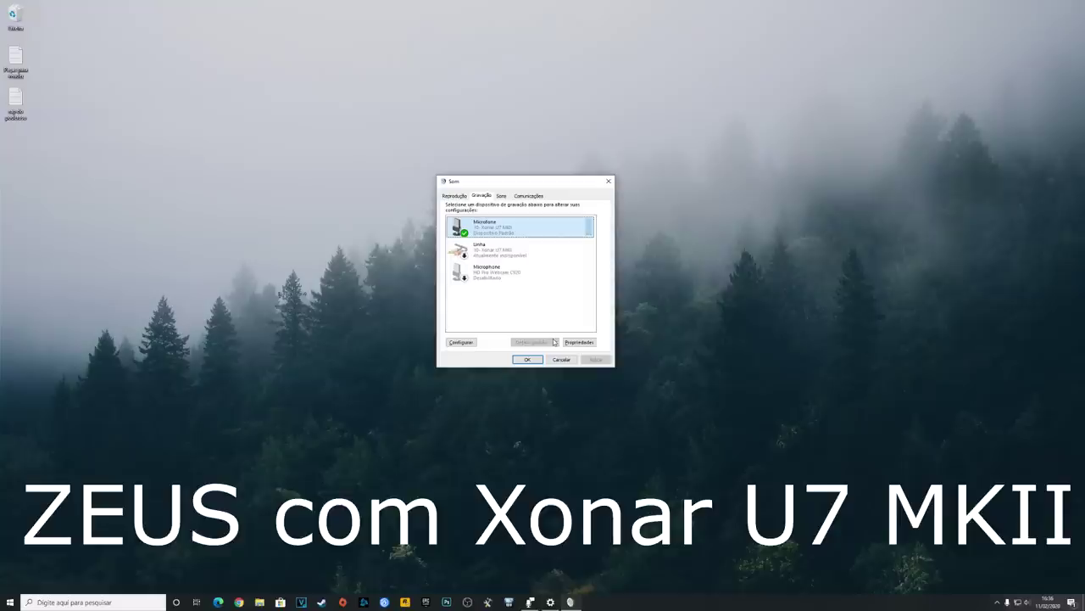
Open the Xonar U7 MKII microphone's properties beside the device list and raise its input level to 100
double_click(519, 231)
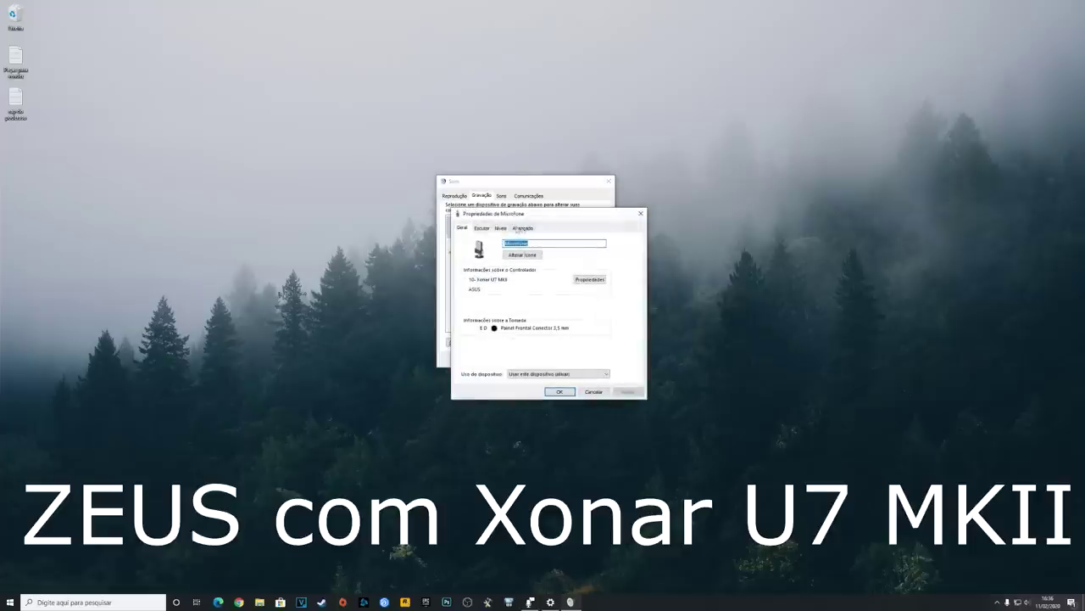
click(504, 229)
drag(509, 213, 725, 249)
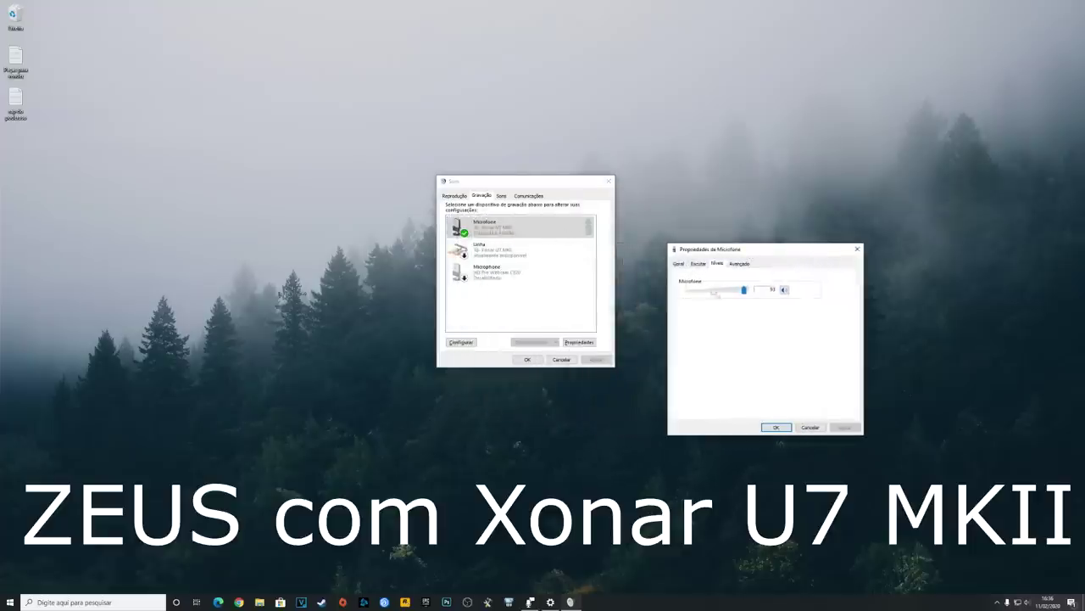
drag(743, 291, 751, 293)
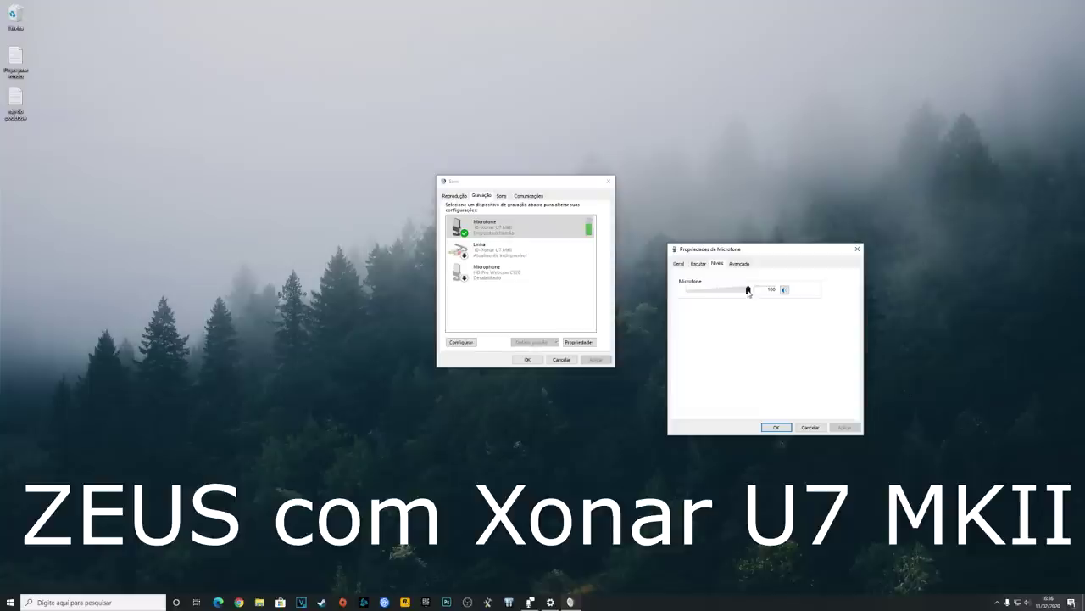
Fine-tune the Xonar U7 MKII microphone's input level close to its maximum
drag(748, 290, 744, 293)
drag(745, 293, 750, 292)
drag(748, 290, 746, 291)
drag(746, 290, 748, 291)
Review the Xonar microphone's default format, input level and listening settings, and close its properties
click(738, 264)
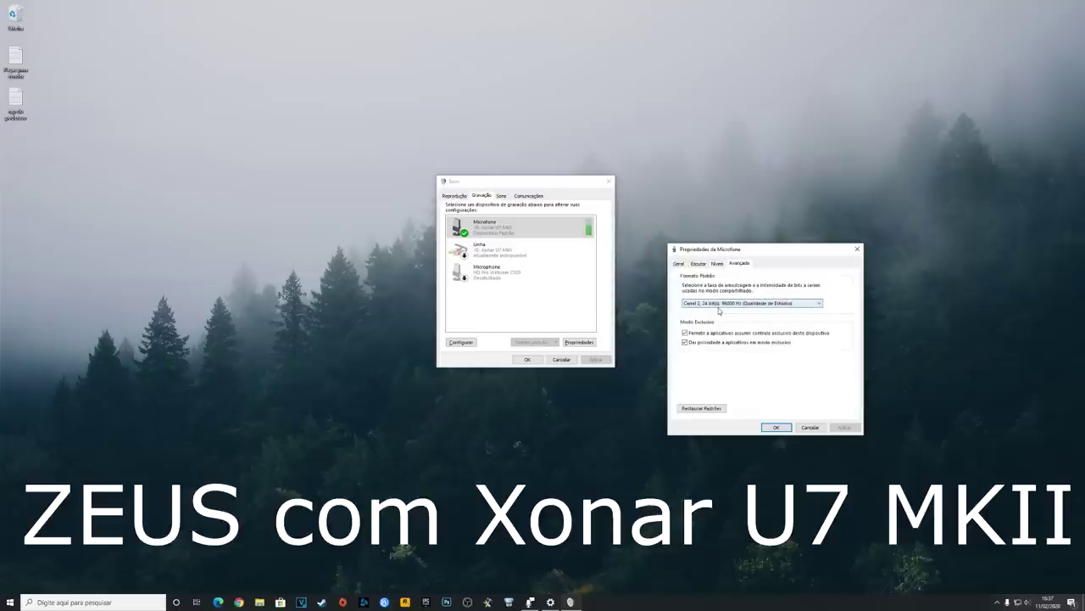
click(717, 265)
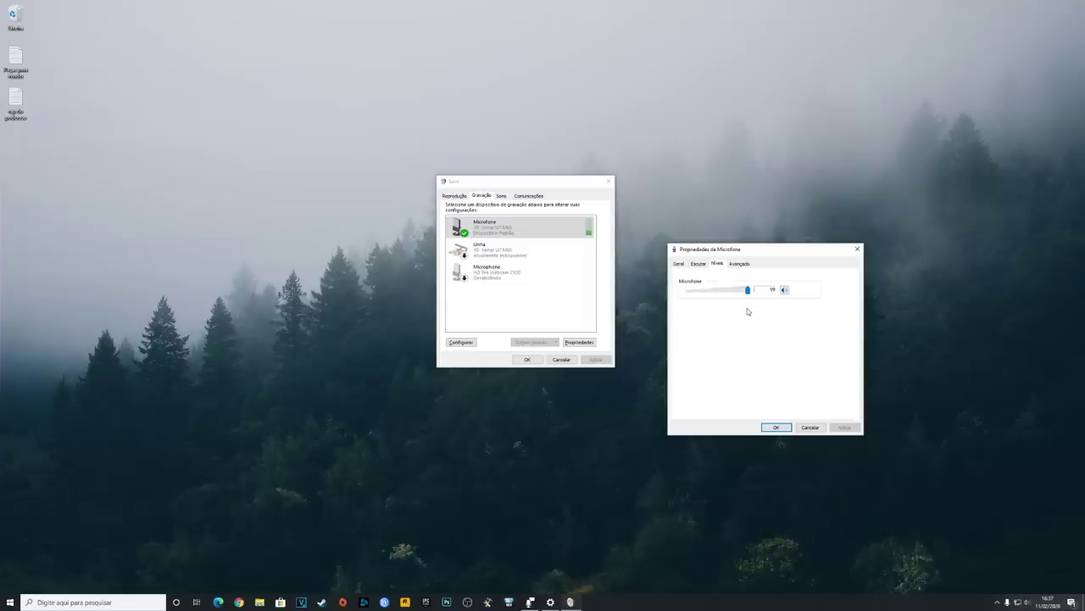
click(700, 265)
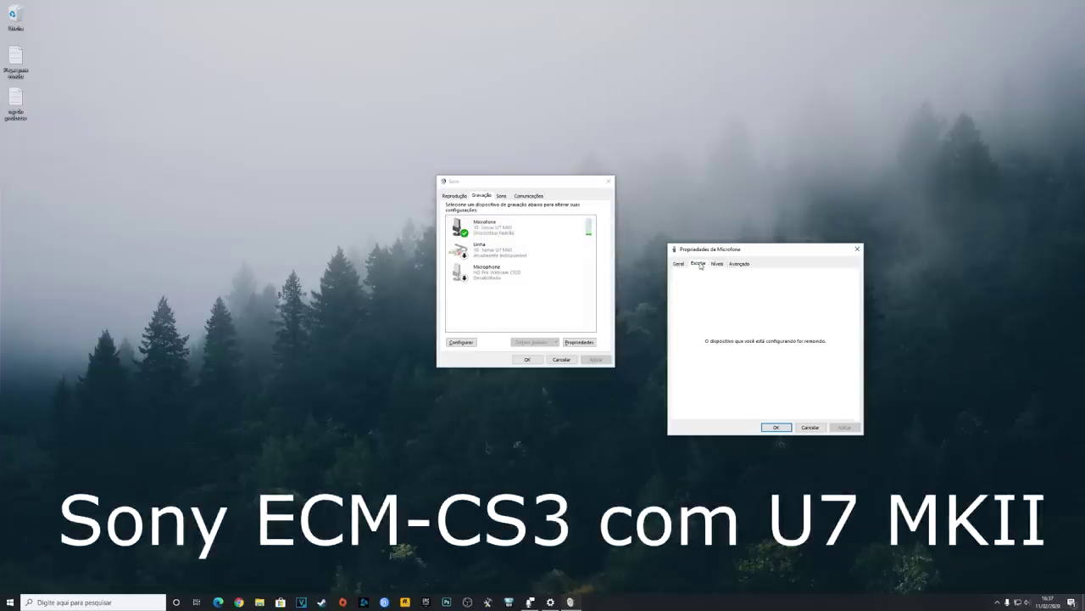
click(776, 426)
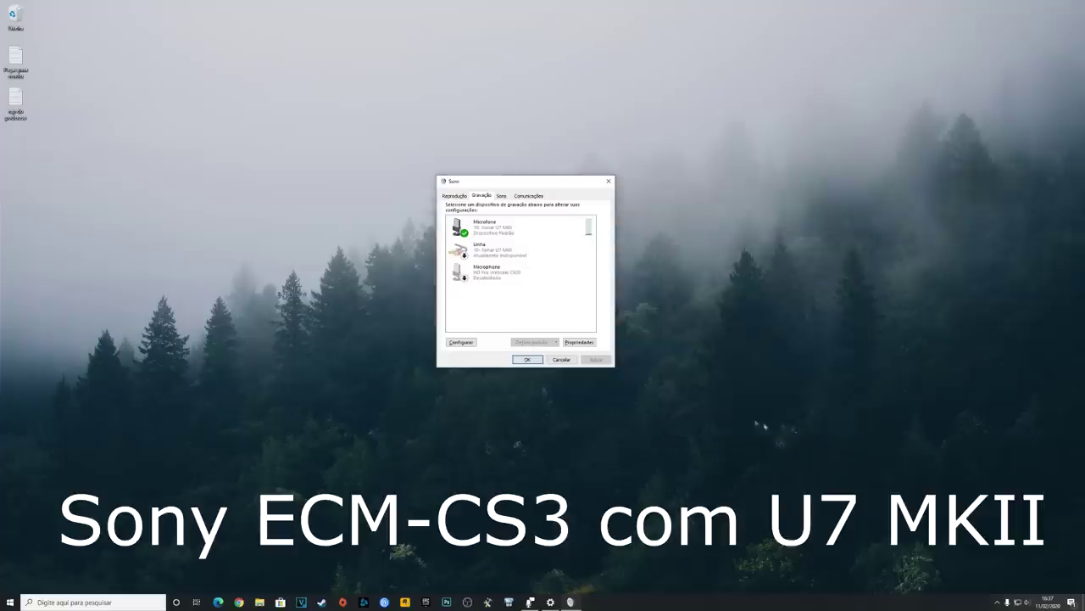
Reopen the Xonar U7 MKII microphone's properties and place the window beside the device list
right_click(516, 235)
click(505, 236)
double_click(503, 234)
drag(536, 217, 786, 221)
Check the microphone's input level and default format, and close its properties
click(746, 230)
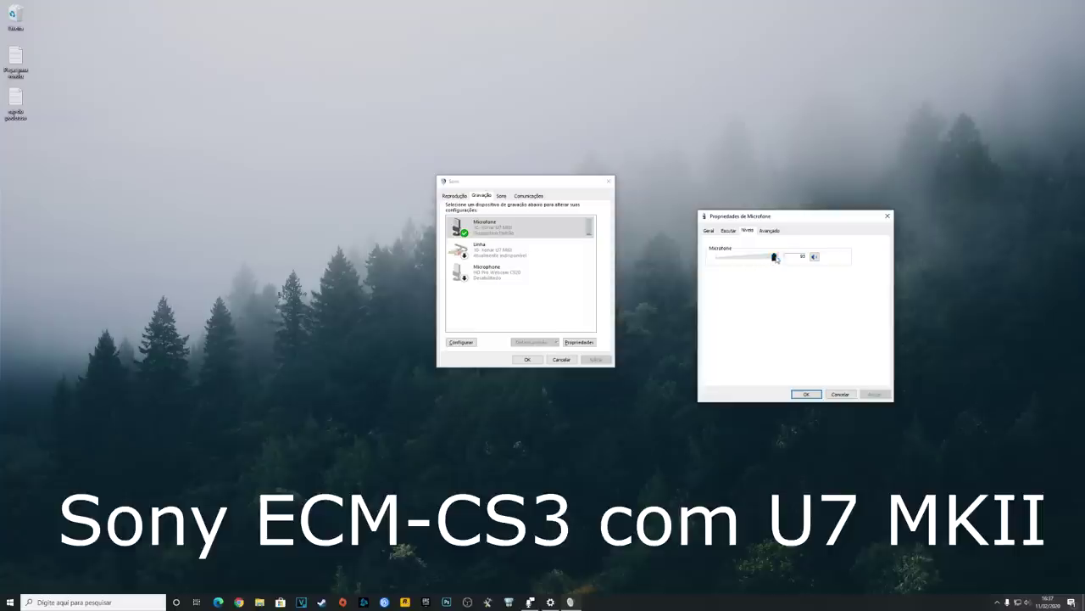
drag(774, 260, 774, 260)
click(768, 231)
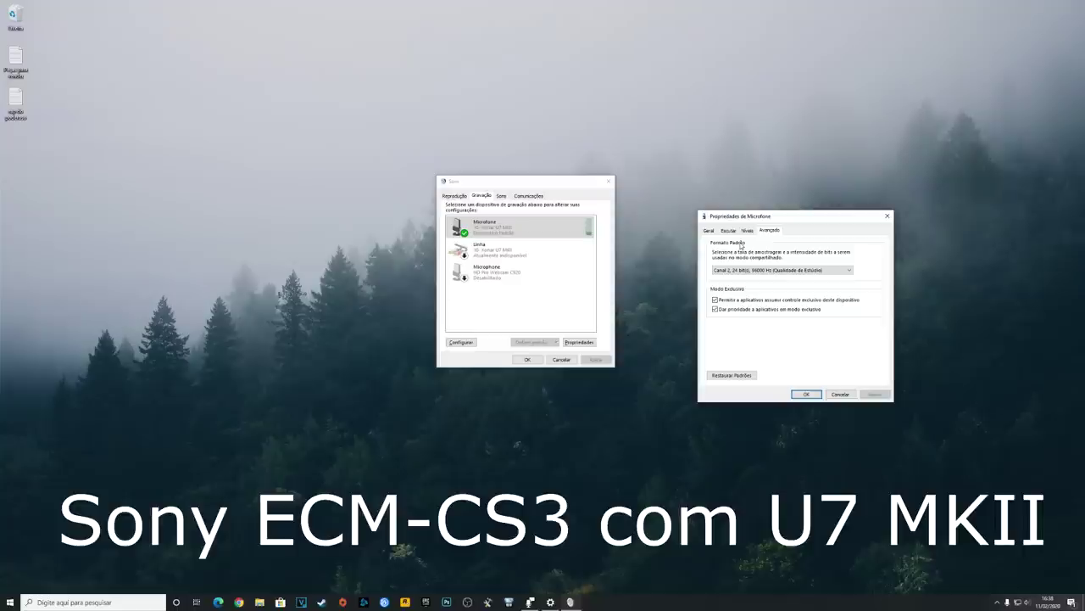
click(806, 394)
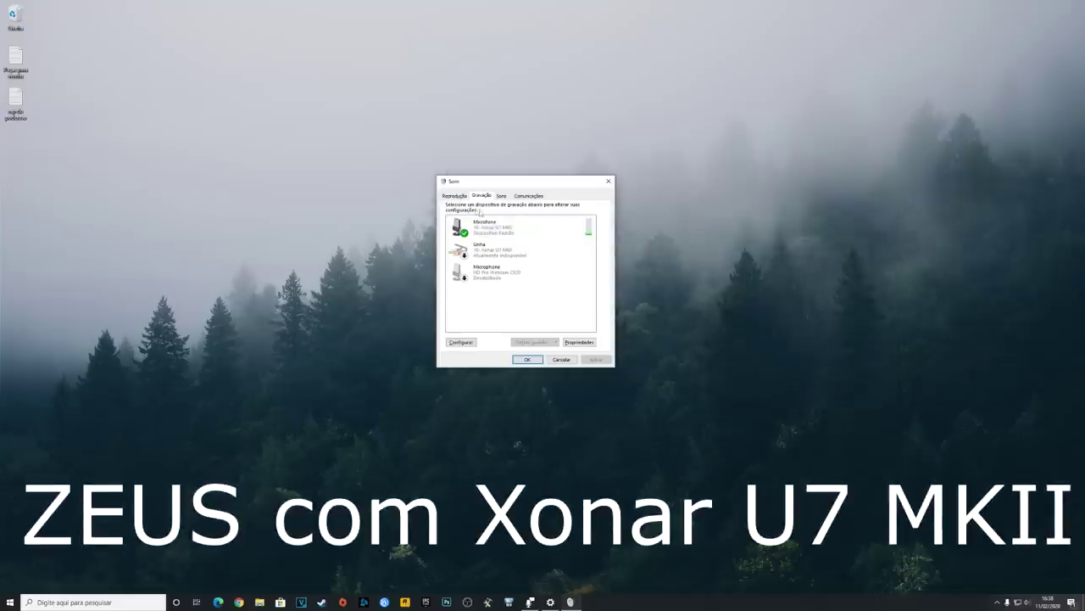
Bring up the Xonar U7 MKII microphone's input level in its properties and place the window beside the device list
right_click(490, 231)
click(529, 278)
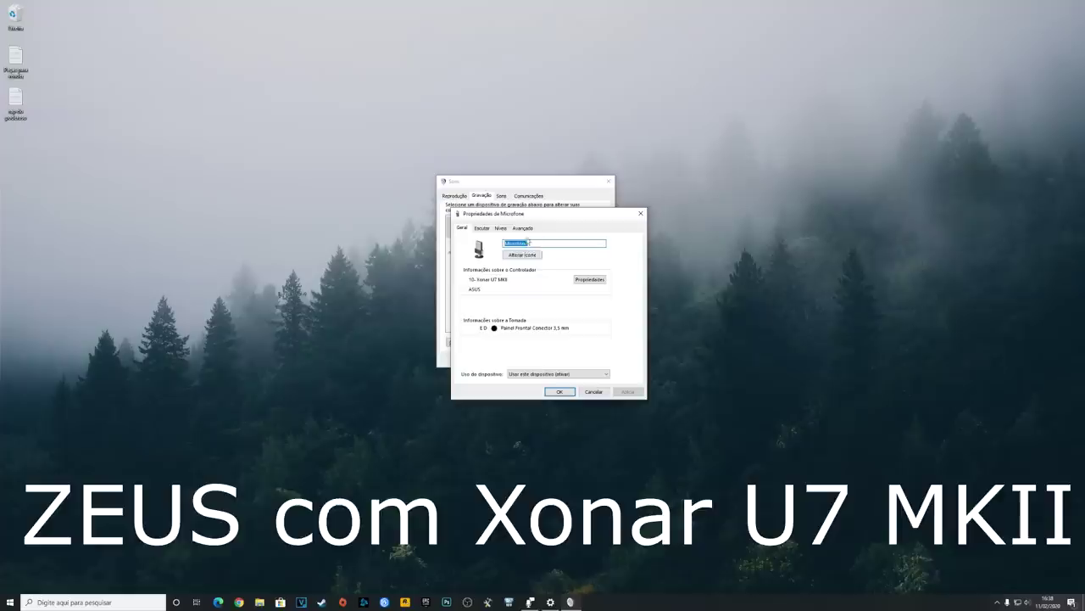
click(501, 228)
drag(522, 218, 765, 220)
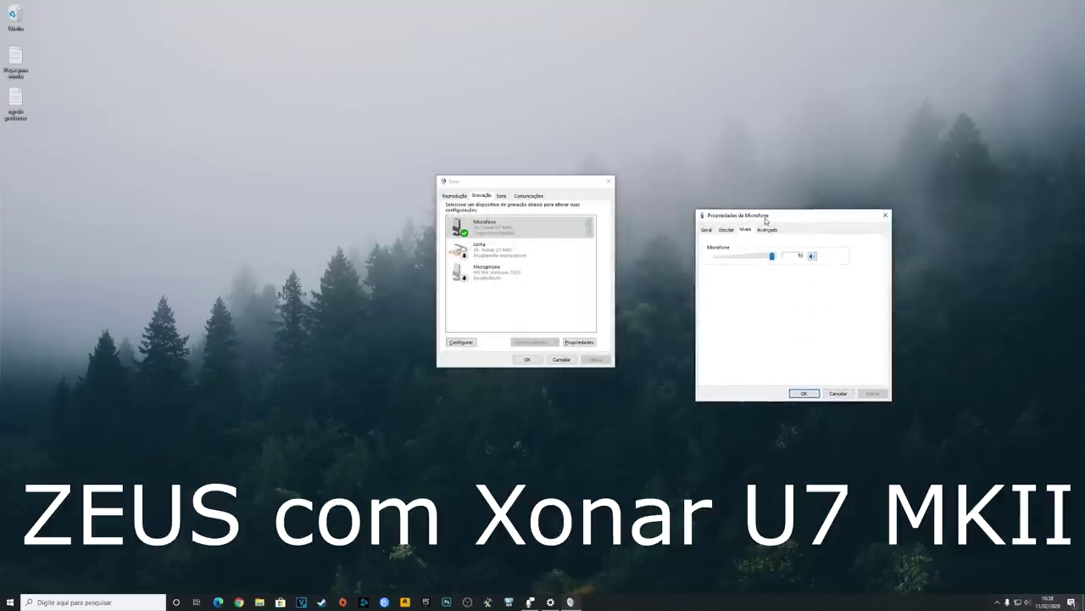